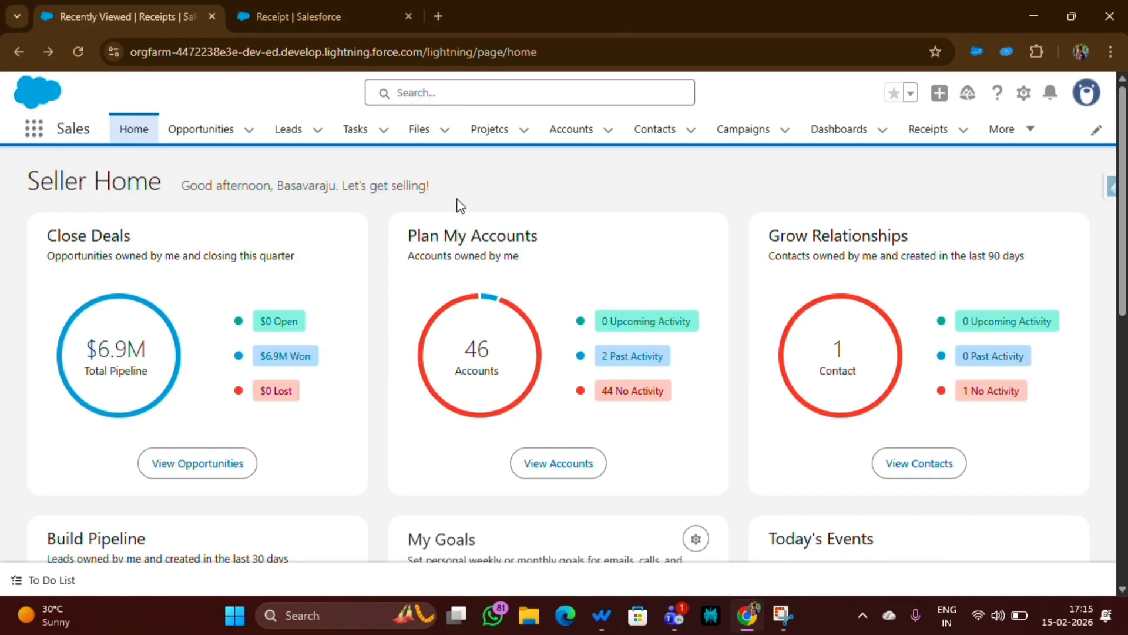
# - Open receipt R-007 from the Receipts list and look over its detail fields in edit mode without making changes
pyautogui.click(951, 130)
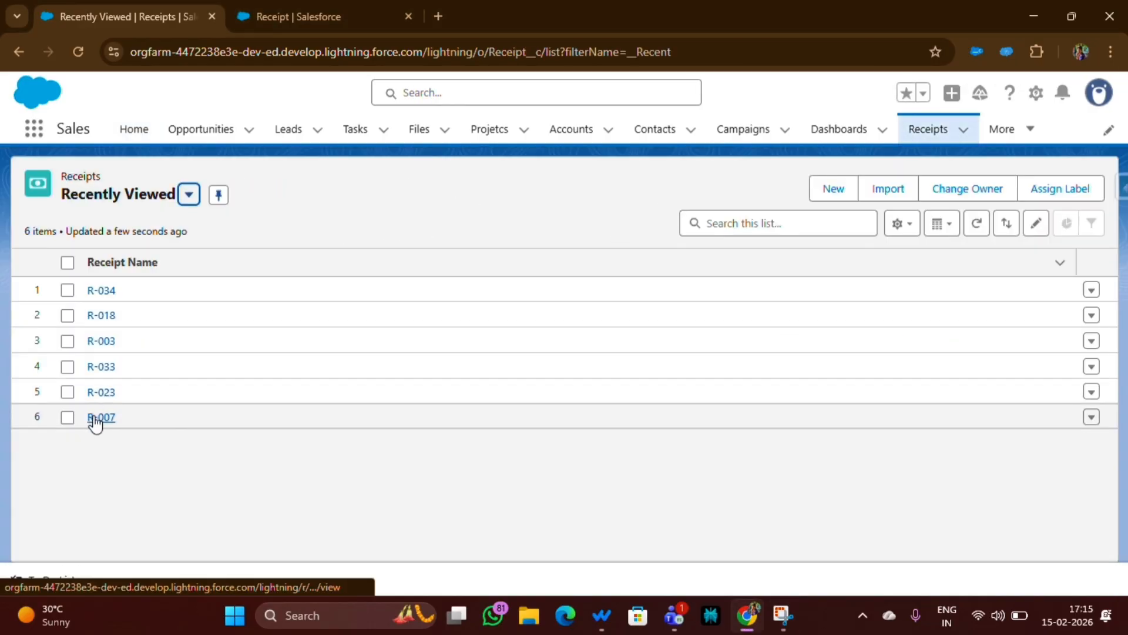
pyautogui.click(93, 418)
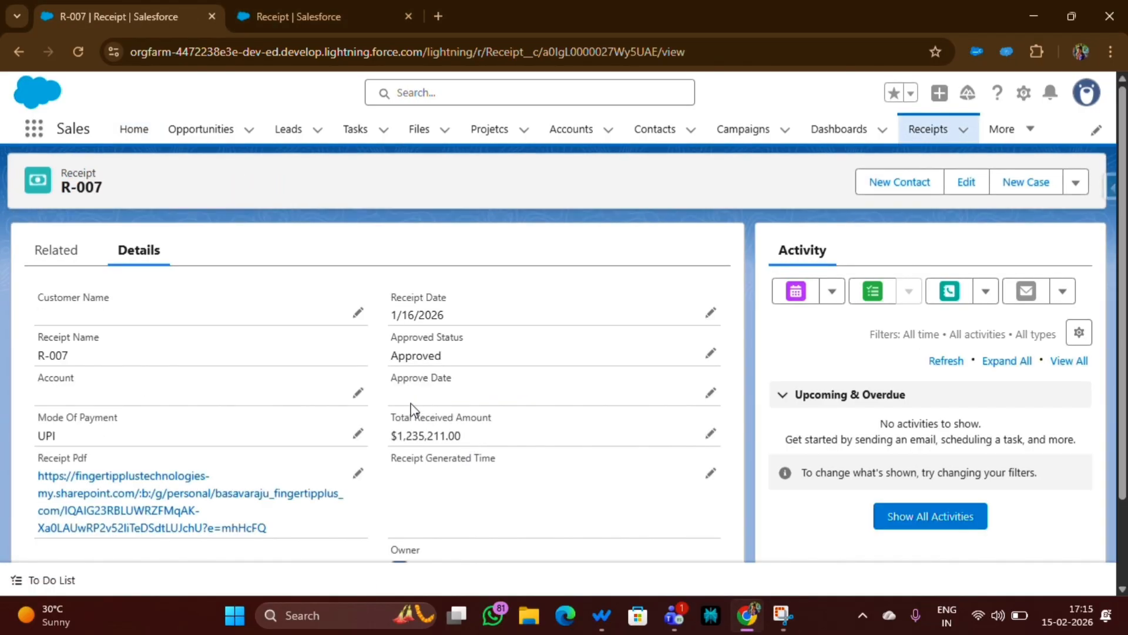
pyautogui.doubleClick(412, 404)
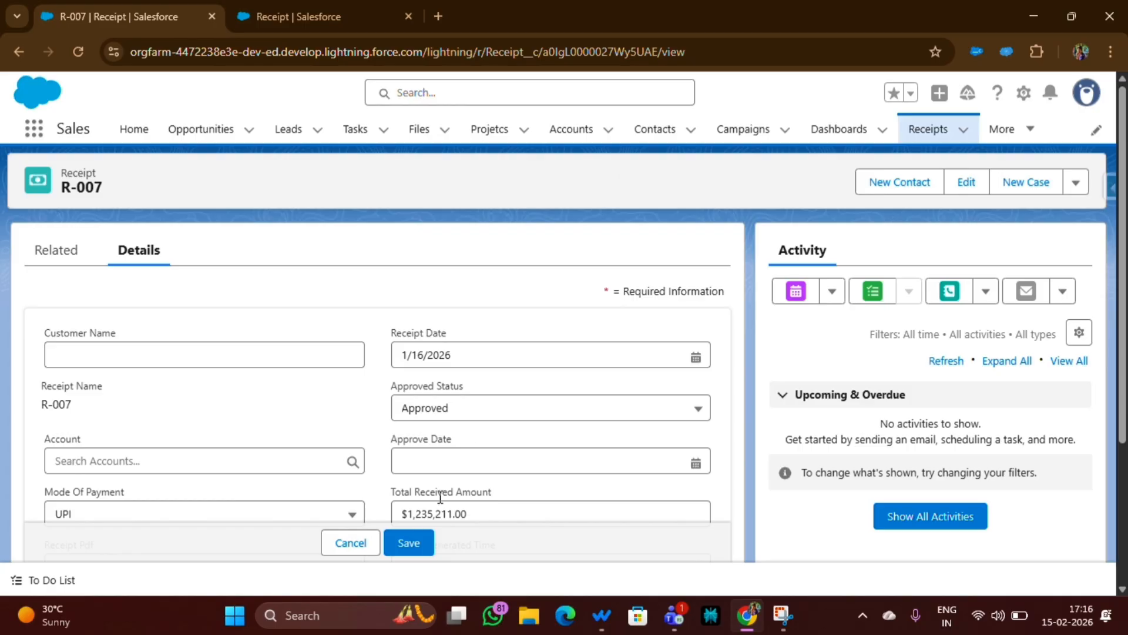
pyautogui.click(349, 544)
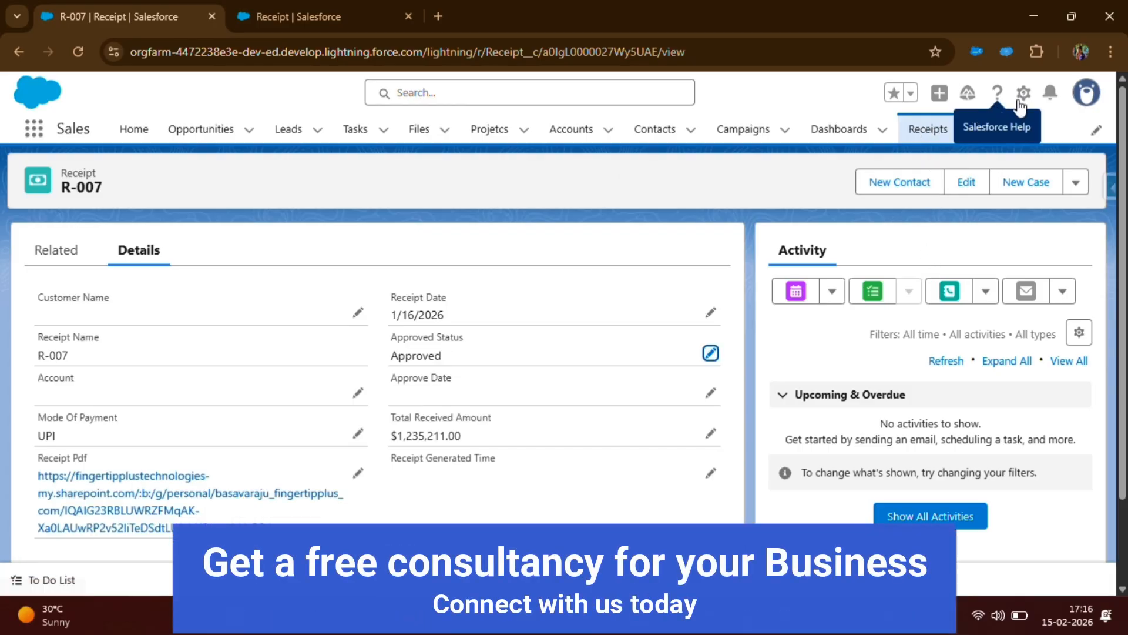
# - Open the field history tracking settings of the Receipt object in Object Manager
pyautogui.click(1023, 94)
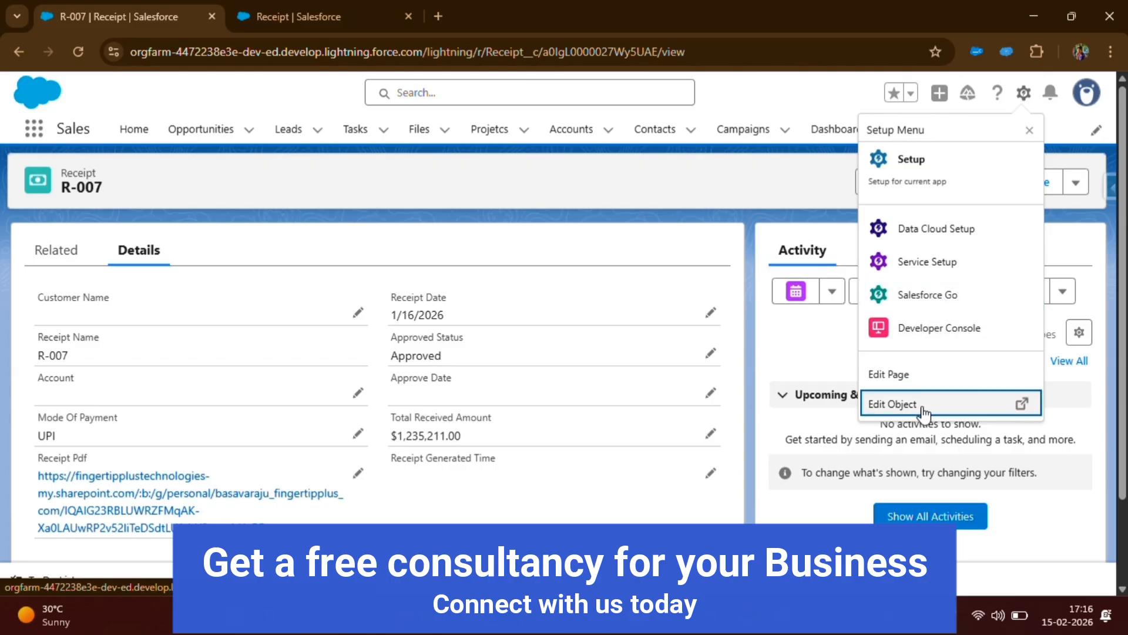
pyautogui.click(903, 404)
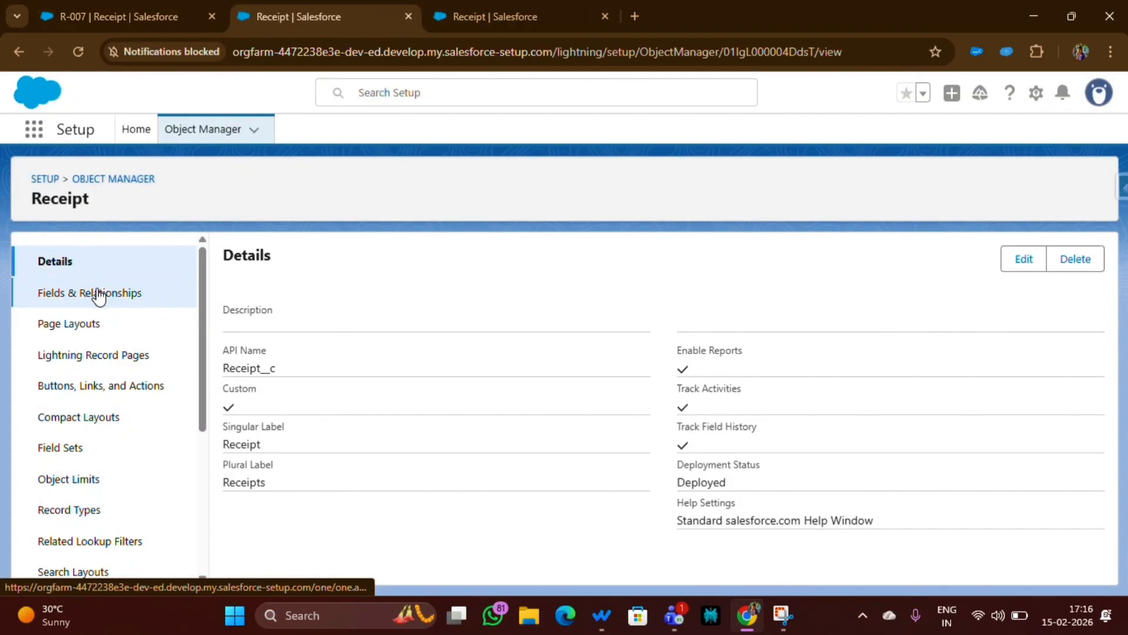
pyautogui.click(98, 292)
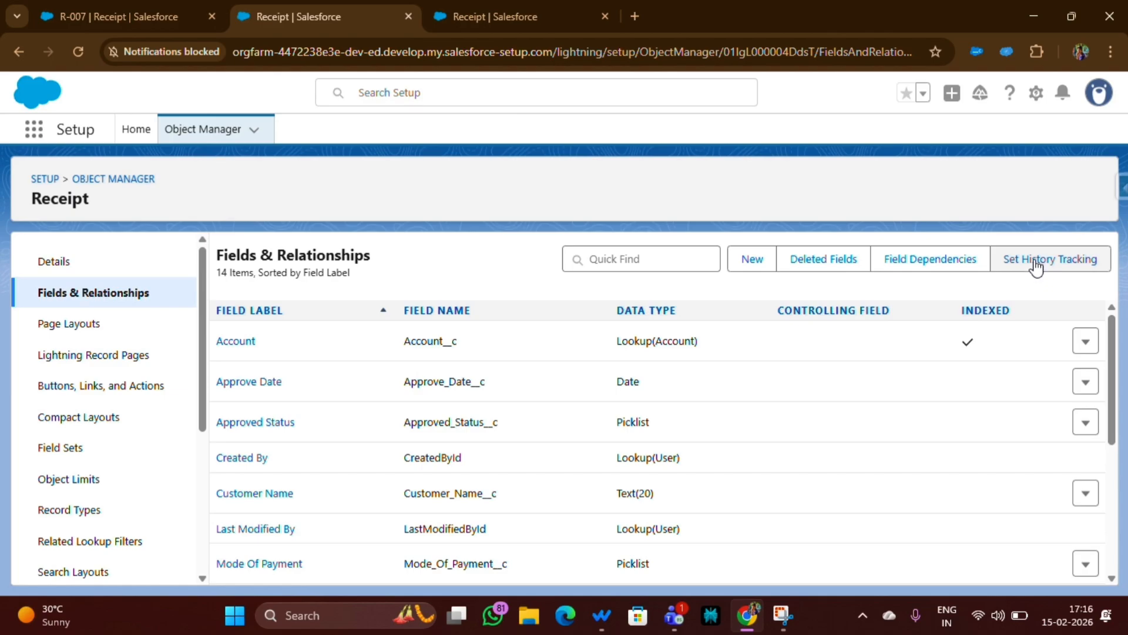
pyautogui.click(1036, 266)
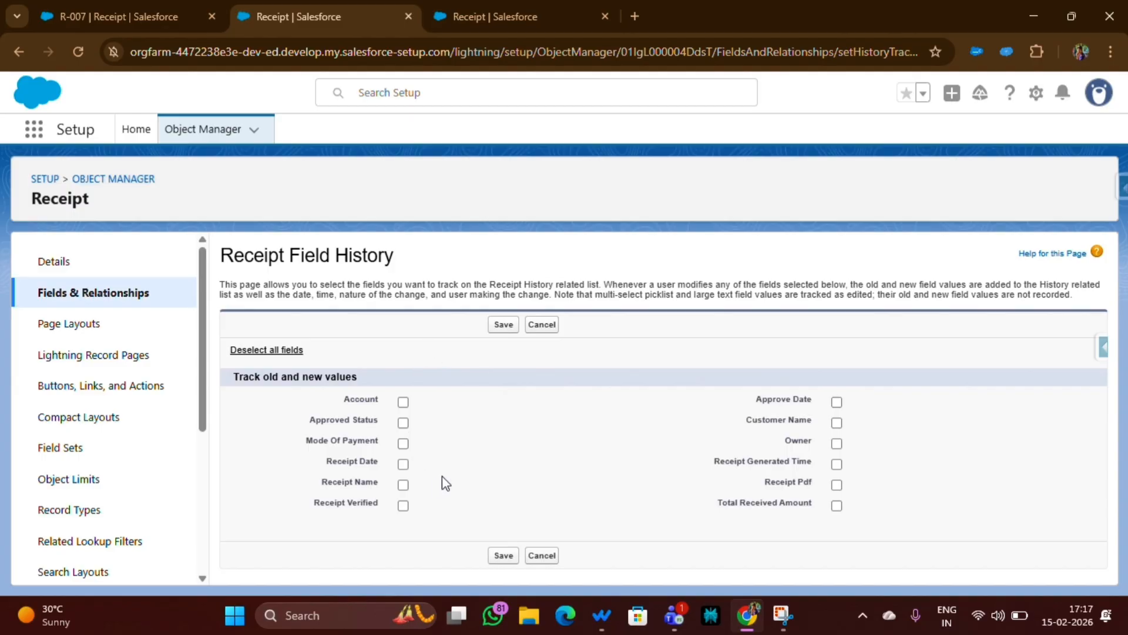
# - Enable history tracking for Account, Approved Status, Mode Of Payment, Receipt Date, Receipt Name and Receipt Verified, and save
pyautogui.click(403, 402)
pyautogui.click(404, 423)
pyautogui.click(403, 443)
pyautogui.click(403, 464)
pyautogui.click(404, 485)
pyautogui.click(403, 506)
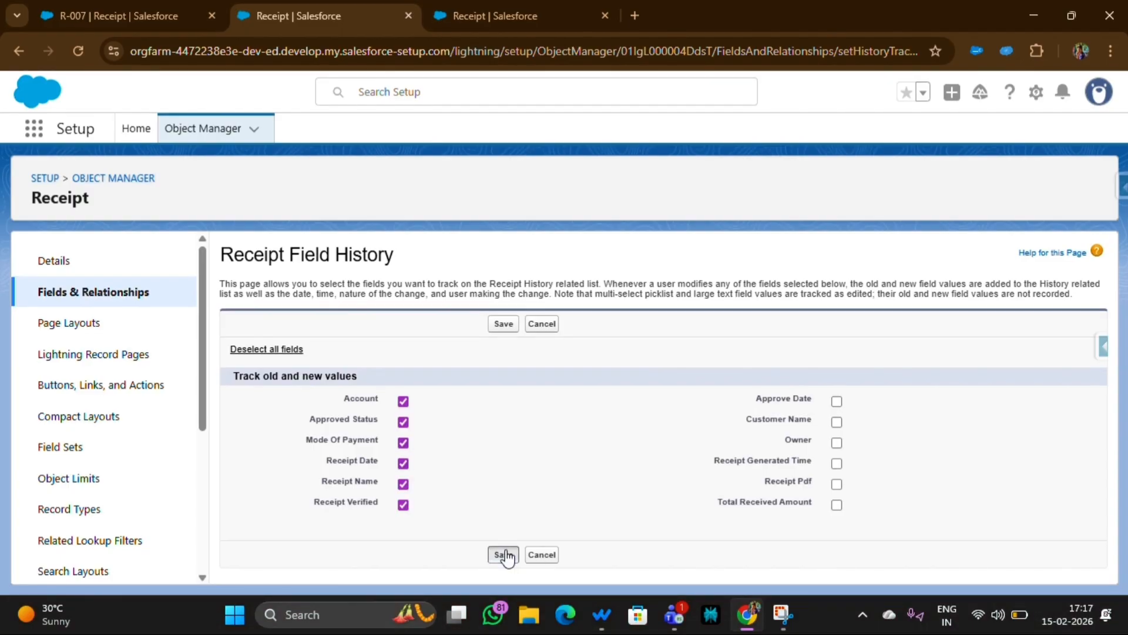
pyautogui.click(504, 554)
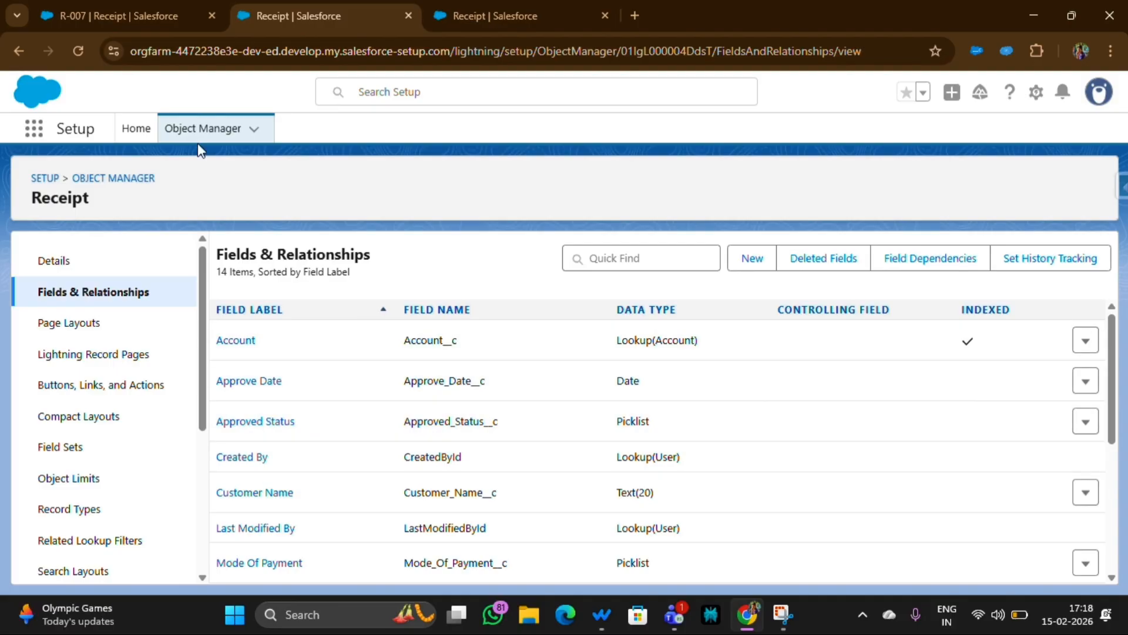
# - Return to the Receipts list and force a full page reload with the browser developer tools open, closing them when done
pyautogui.click(95, 15)
pyautogui.rightClick(407, 226)
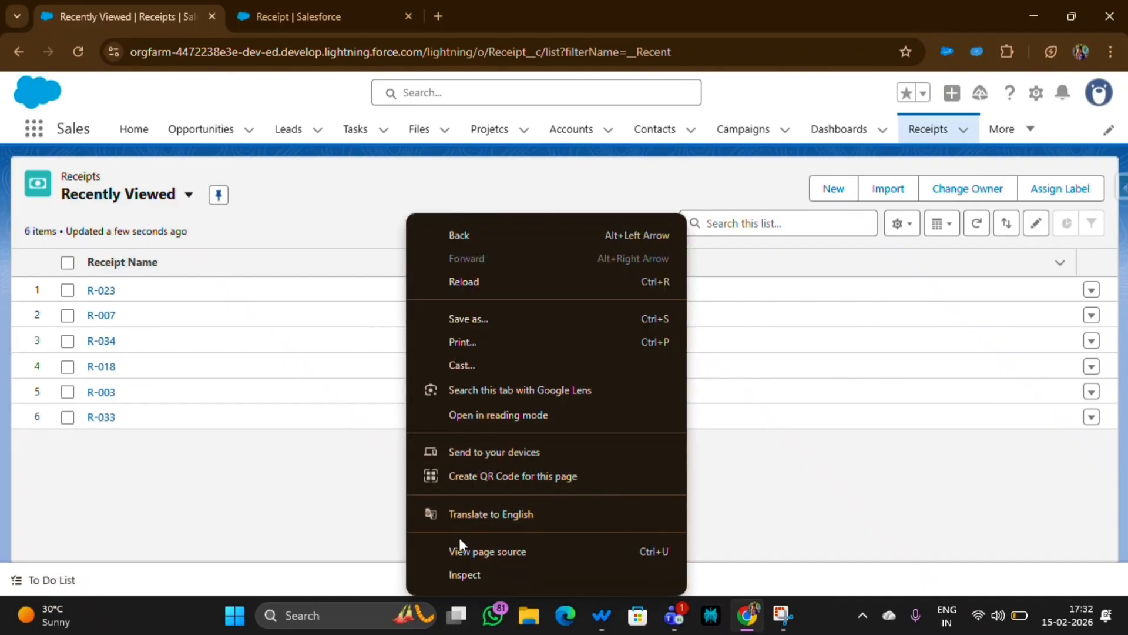
pyautogui.press('Escape')
pyautogui.press('F12')
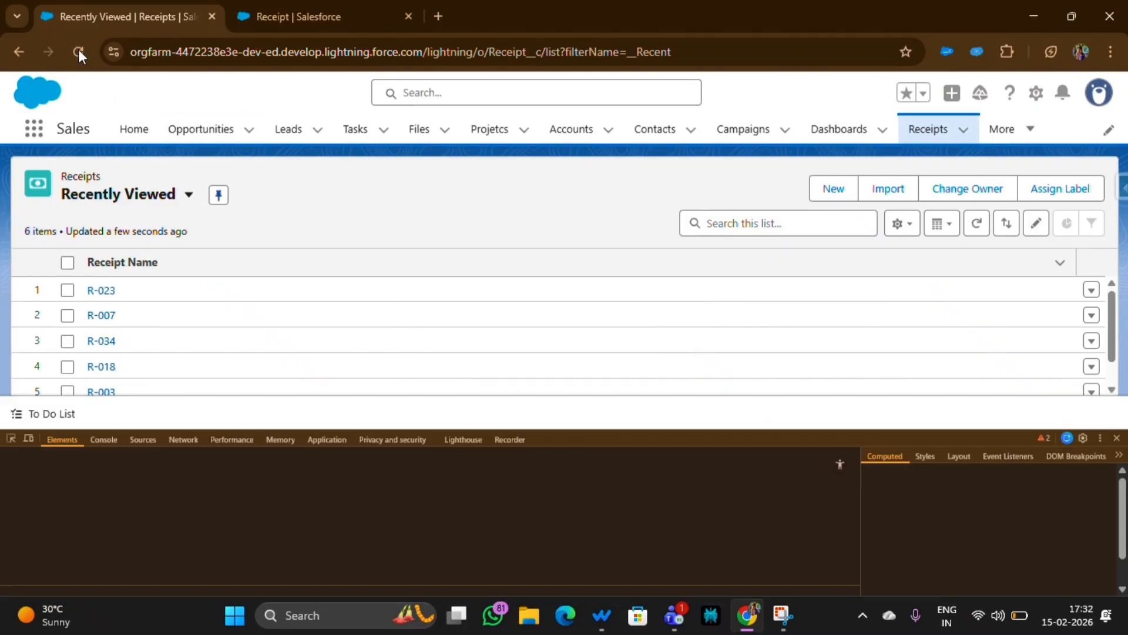
pyautogui.rightClick(78, 49)
pyautogui.click(111, 133)
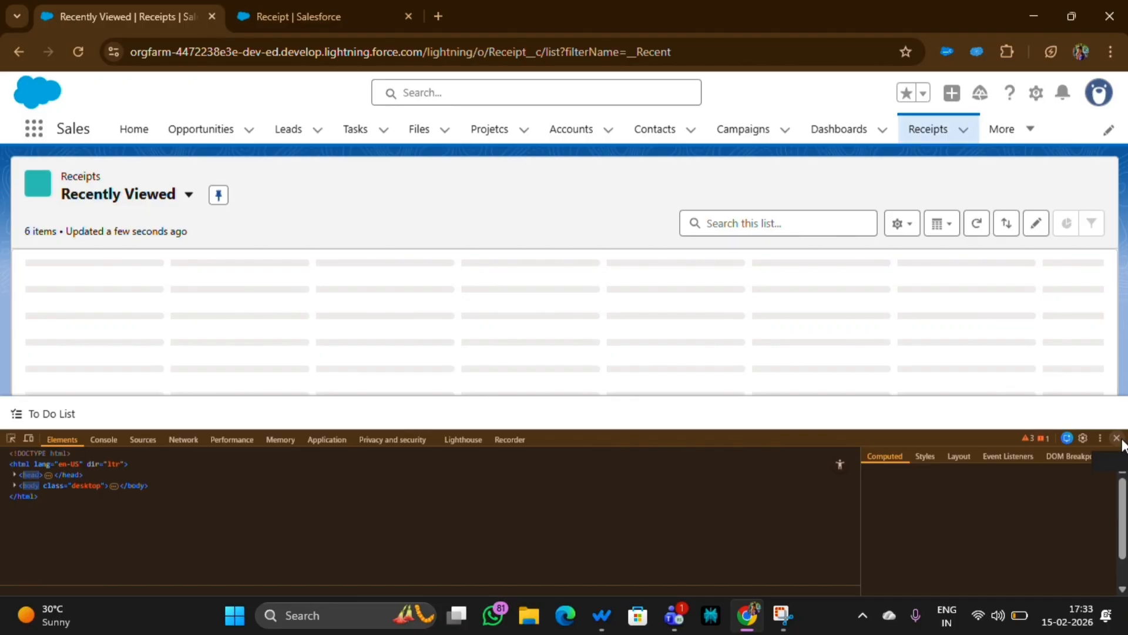
pyautogui.click(1116, 438)
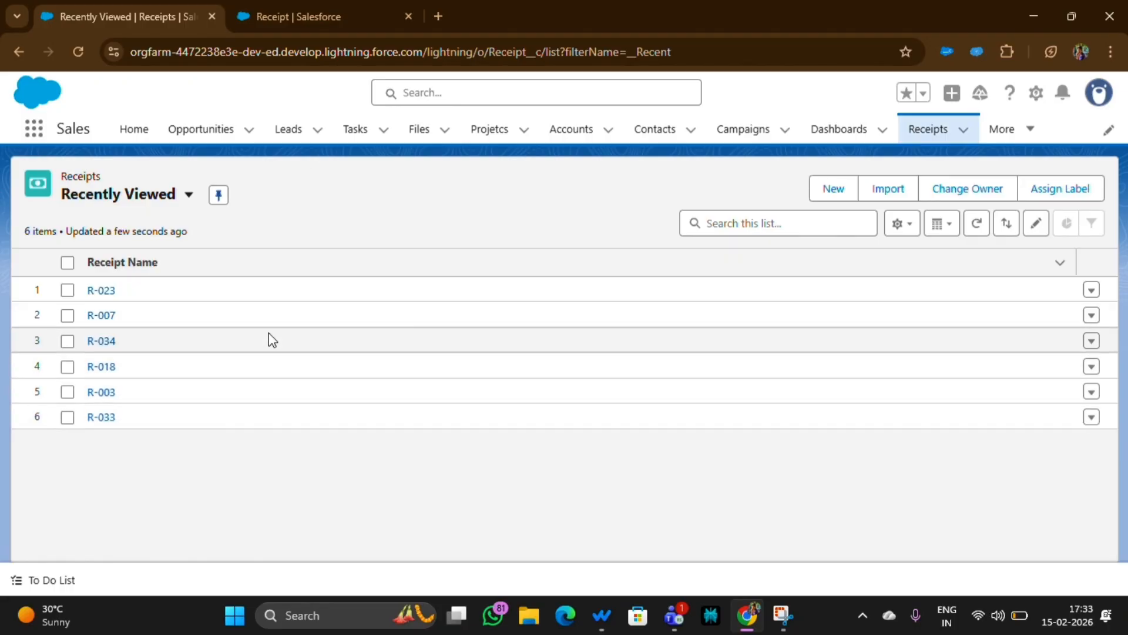
# - In receipt R-007, set the Receipt Date to 1/6/2026 and the Mode Of Payment to Cash, and save
pyautogui.click(102, 315)
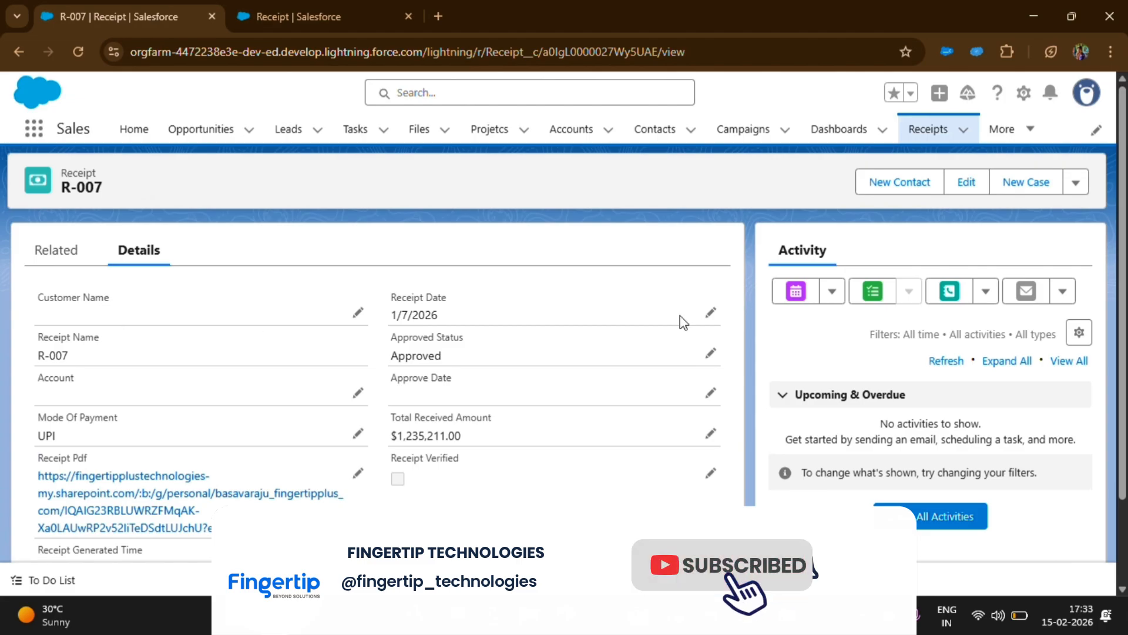
pyautogui.click(711, 313)
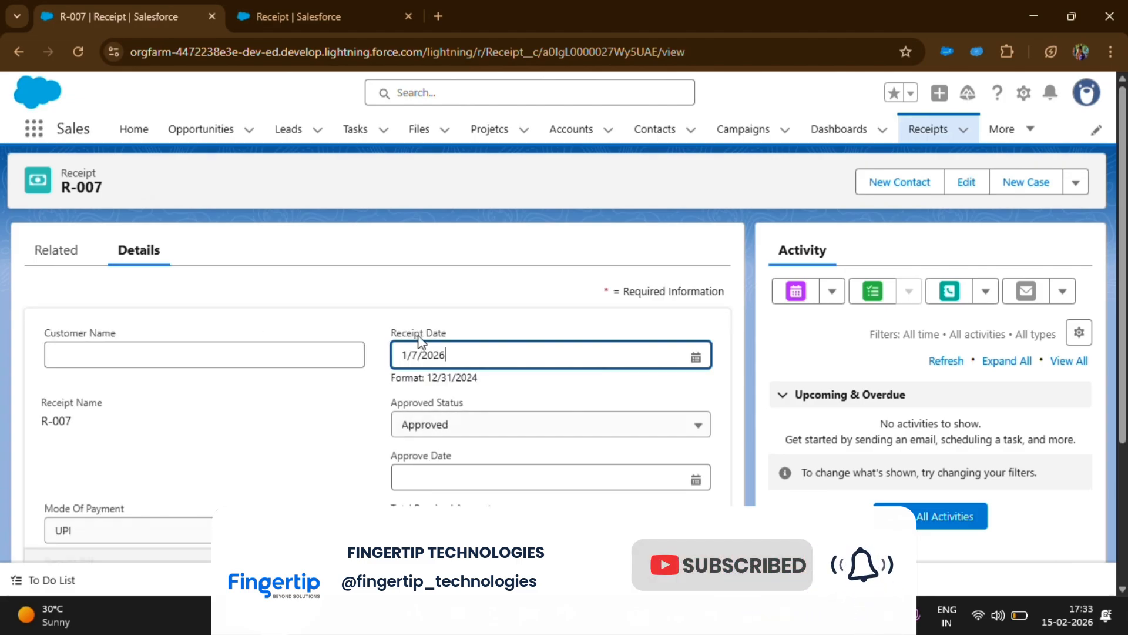
pyautogui.click(421, 355)
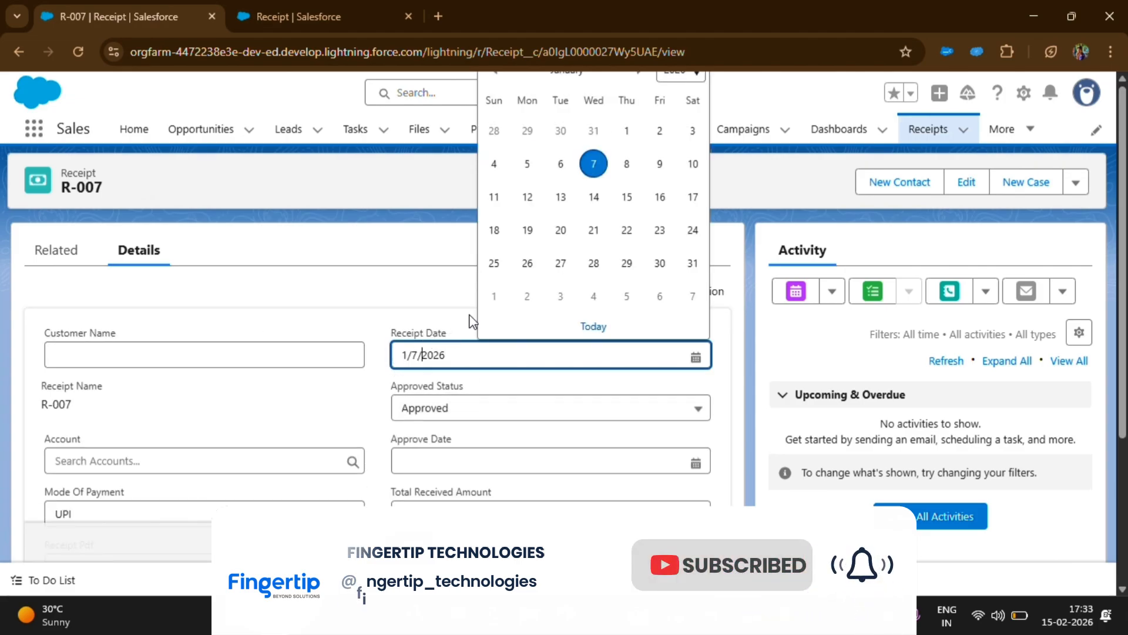
pyautogui.click(558, 166)
pyautogui.scroll(-3, 332, 325)
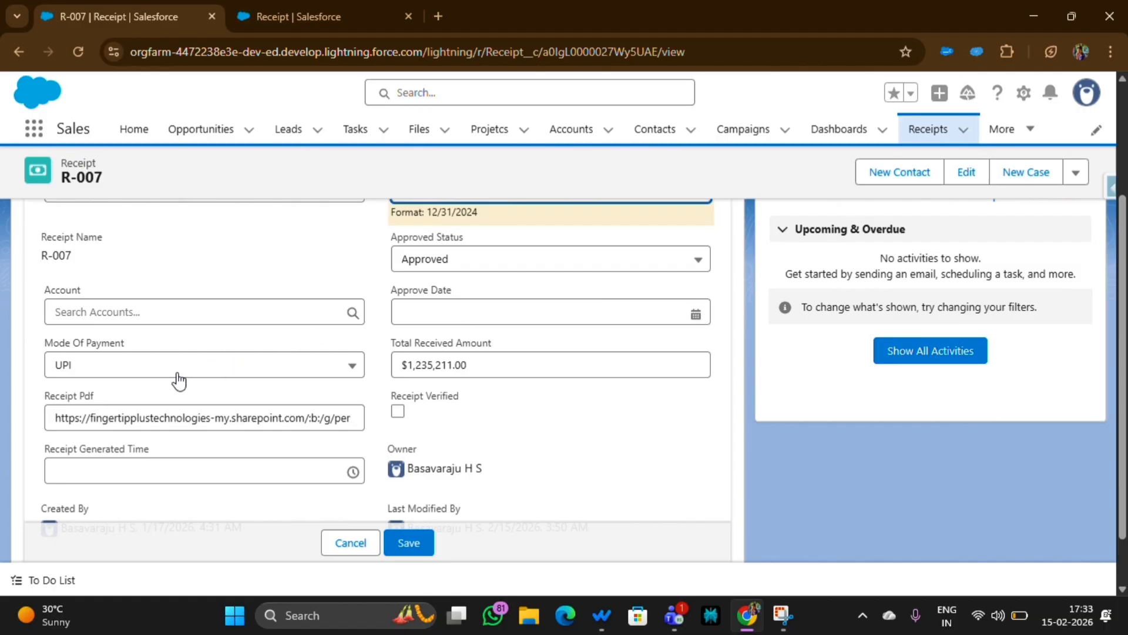
pyautogui.click(134, 371)
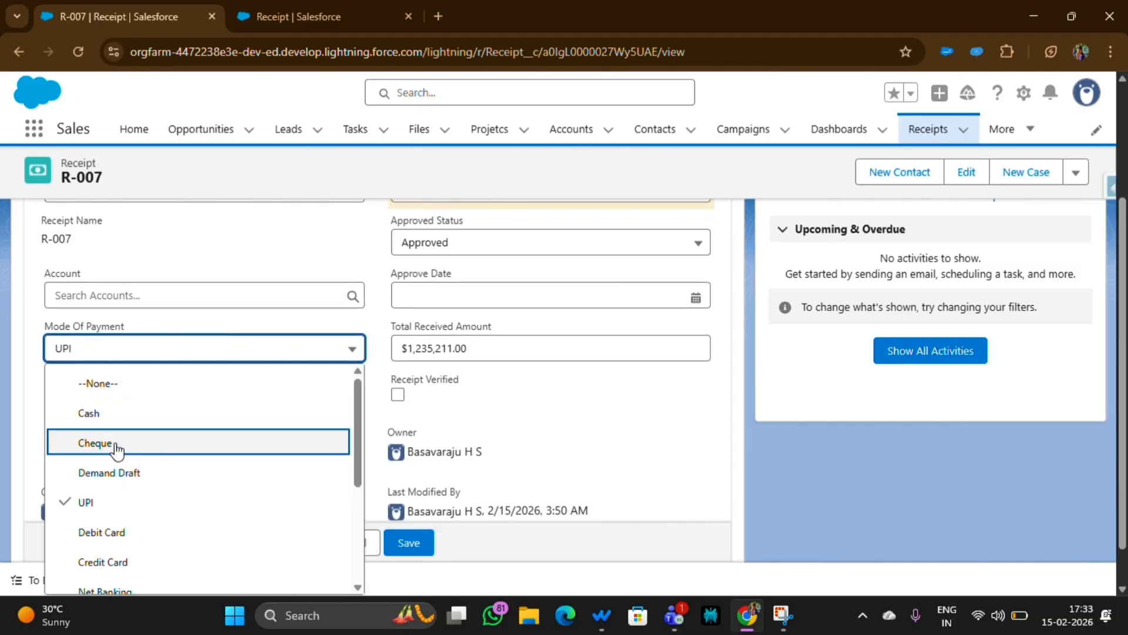
pyautogui.click(111, 415)
pyautogui.click(411, 541)
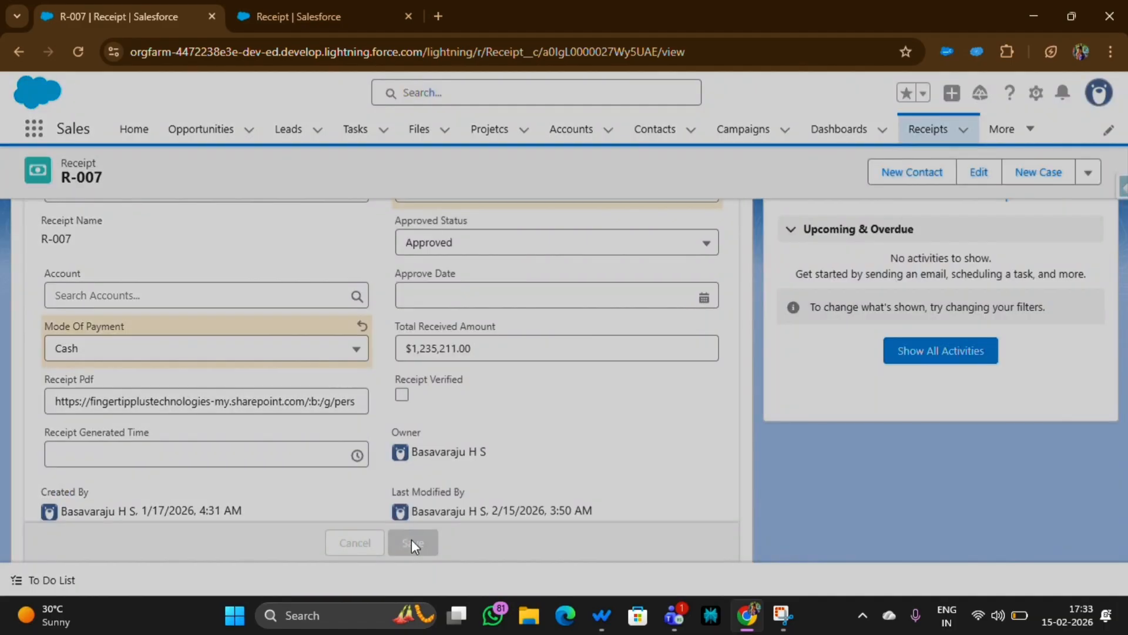
pyautogui.scroll(3, 462, 428)
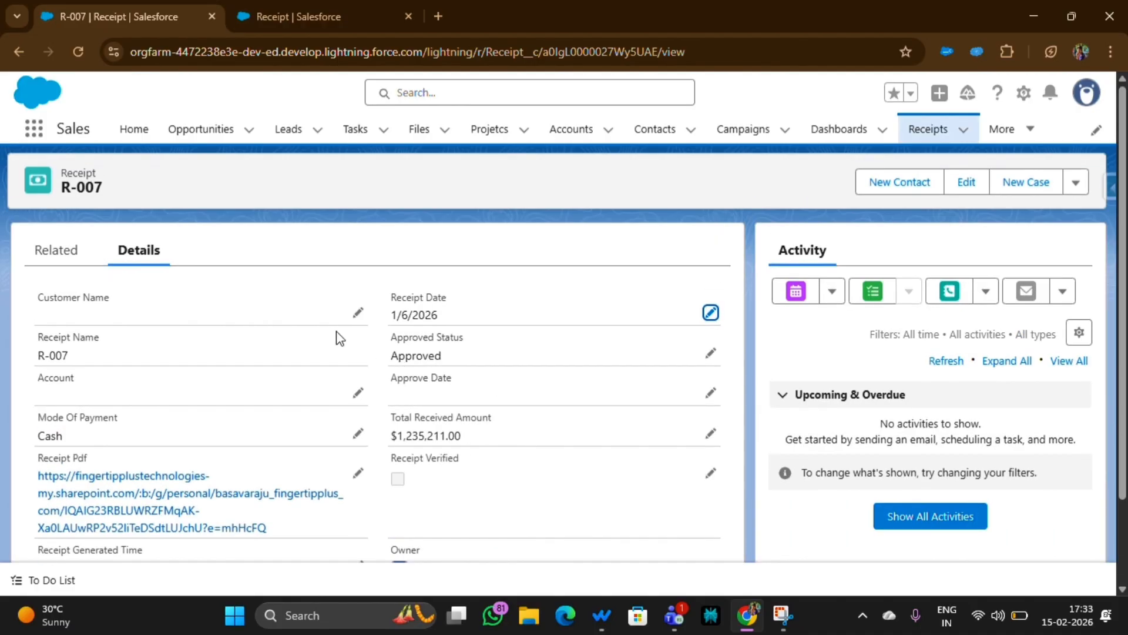
# - Check the record's related lists, and add Receipt History to the Receipt Layout's related lists, saving with users' customizations overwritten
pyautogui.click(36, 264)
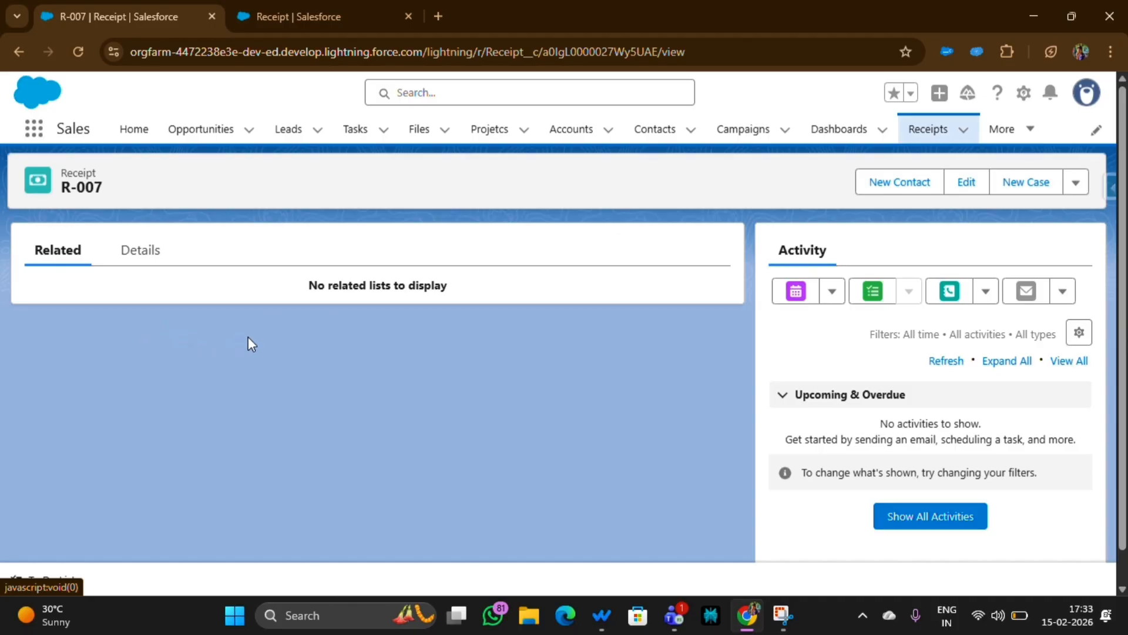
pyautogui.click(302, 15)
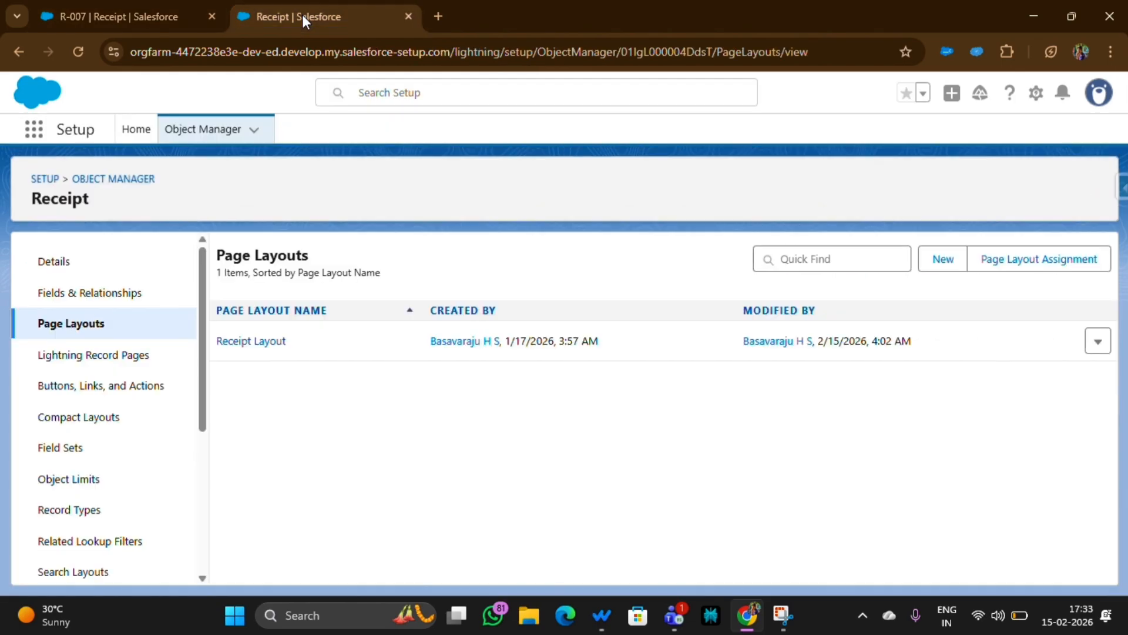
pyautogui.click(266, 346)
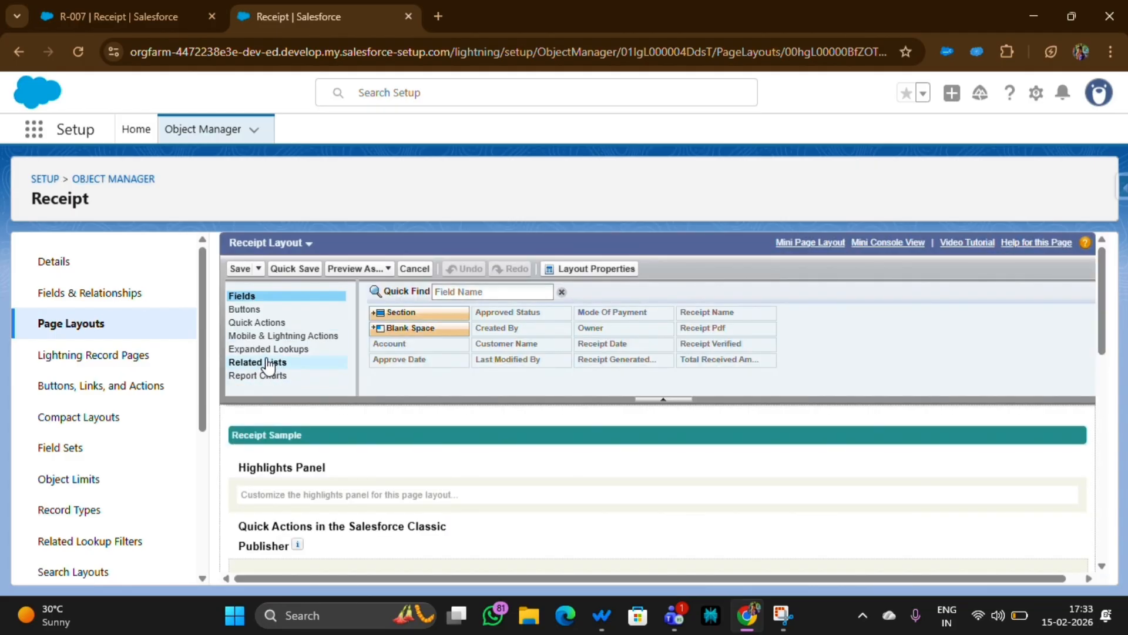
pyautogui.click(269, 362)
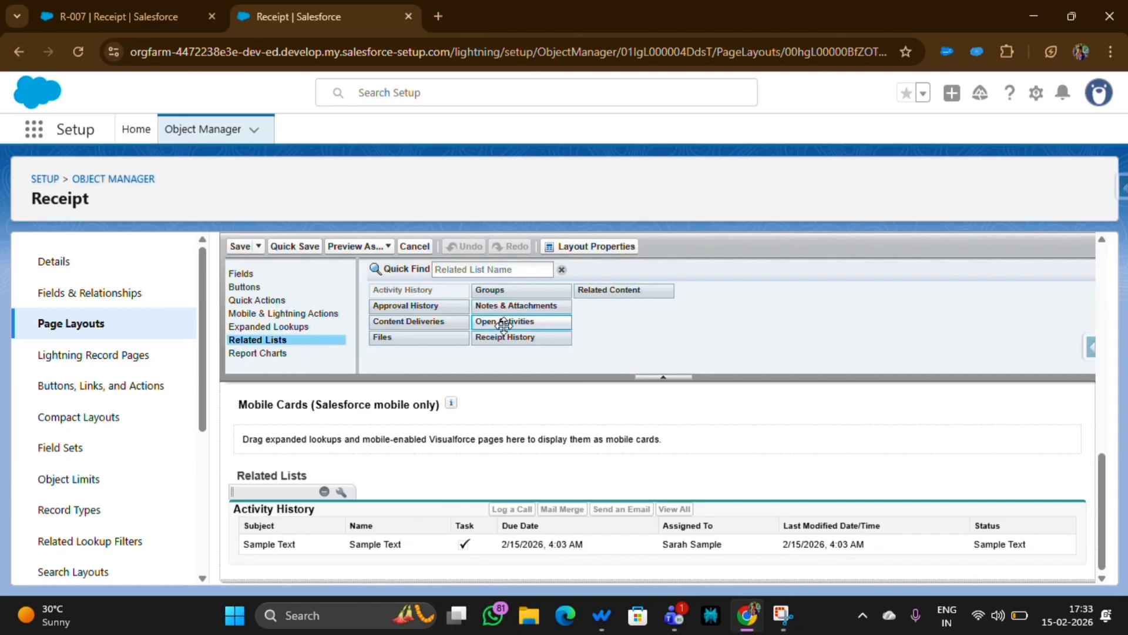
pyautogui.moveTo(510, 336); pyautogui.dragTo(315, 489)
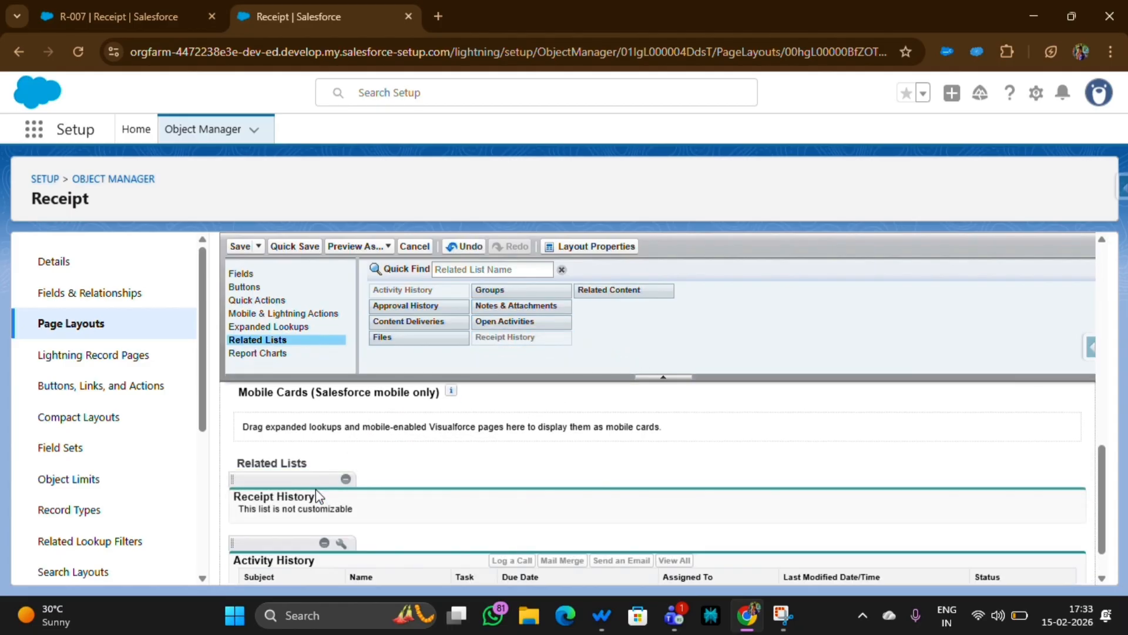
pyautogui.click(240, 246)
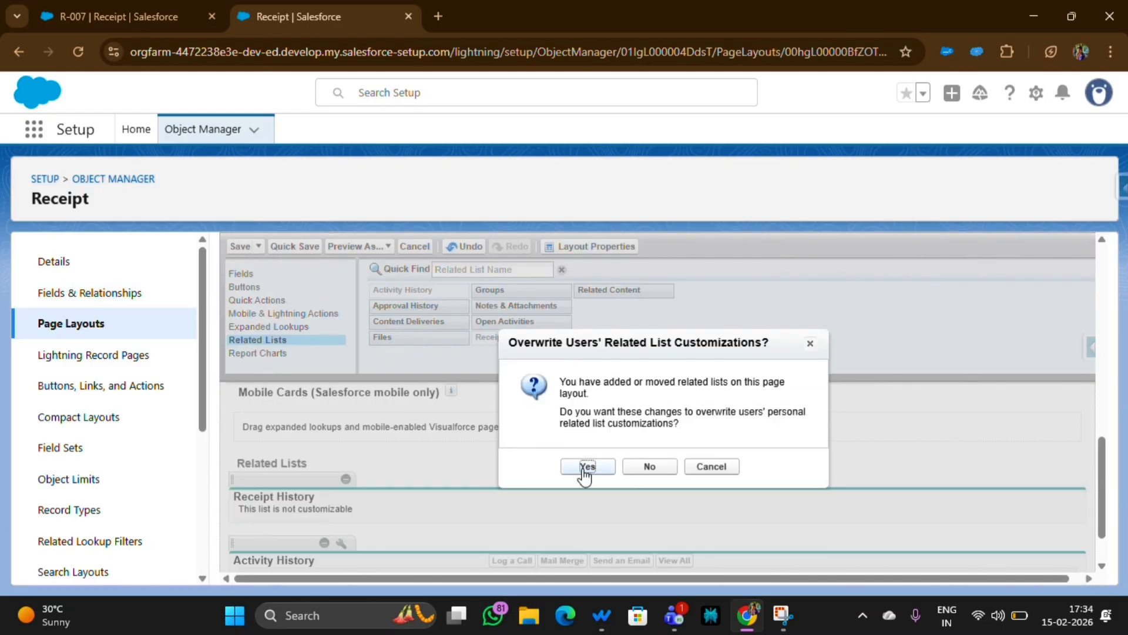
pyautogui.click(587, 466)
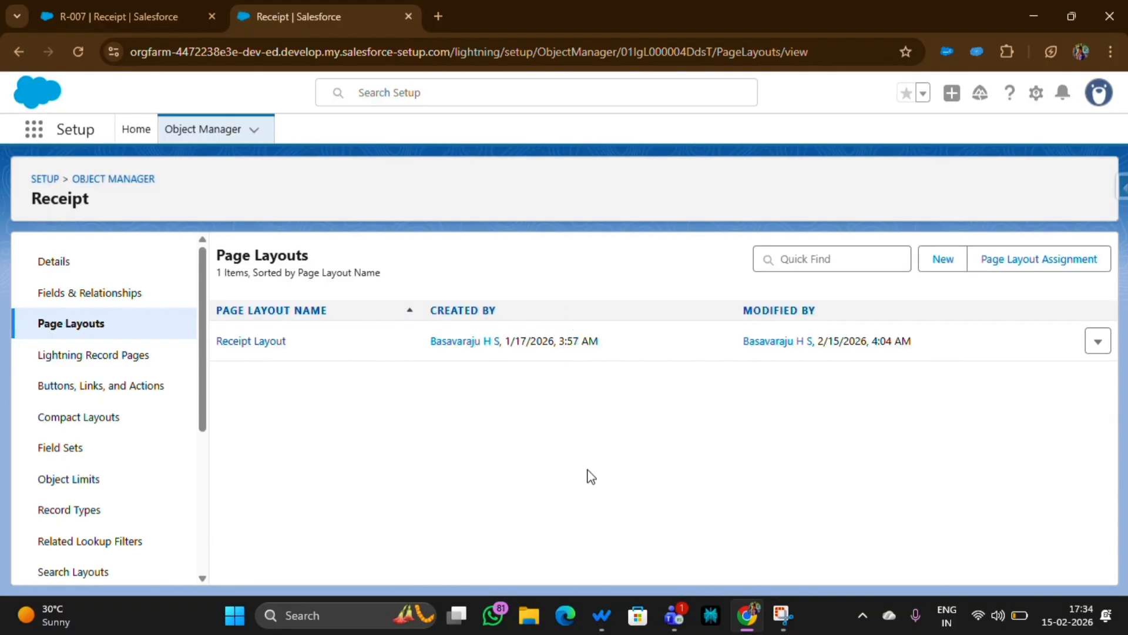
# - Reload receipt R-007 and examine the original and new values of Mode Of Payment and Receipt Date in its Receipt History
pyautogui.click(118, 16)
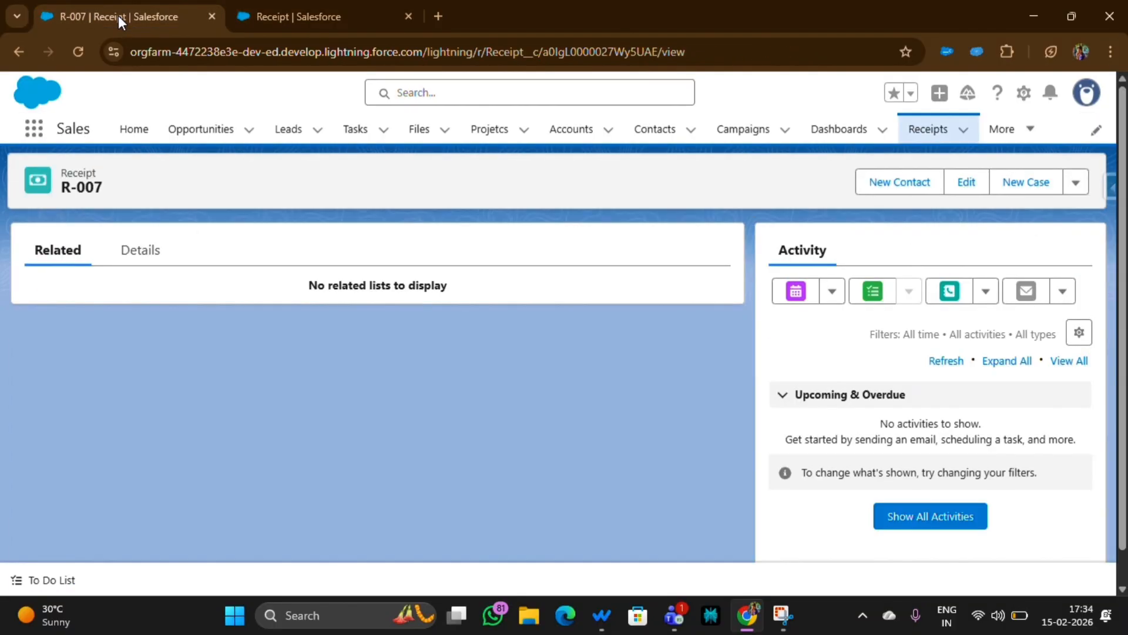
pyautogui.click(78, 51)
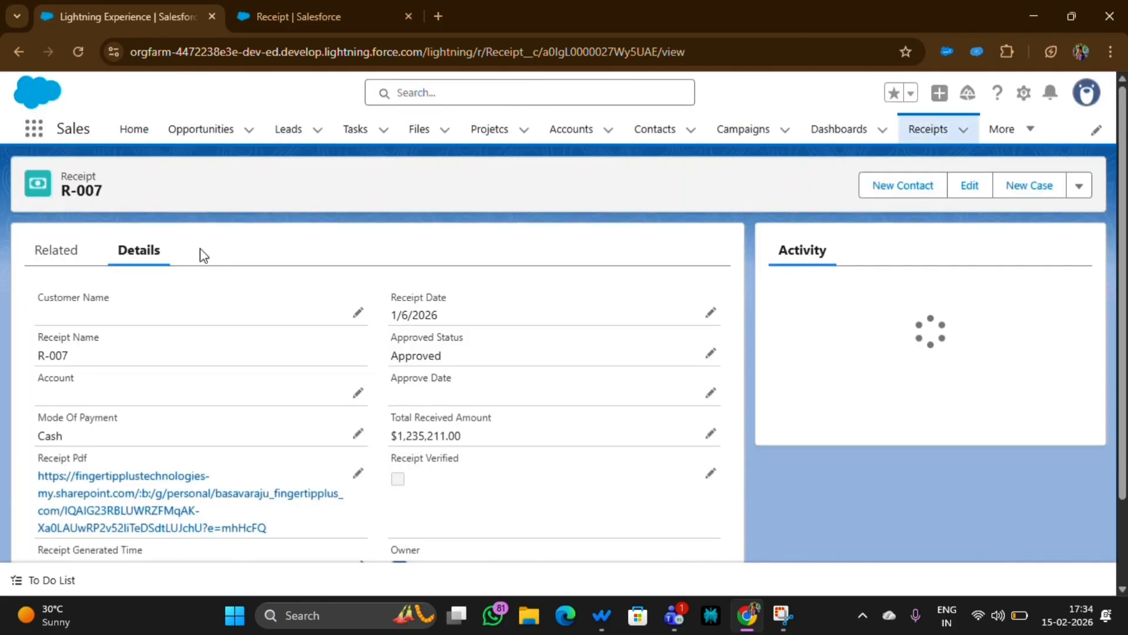
pyautogui.click(62, 253)
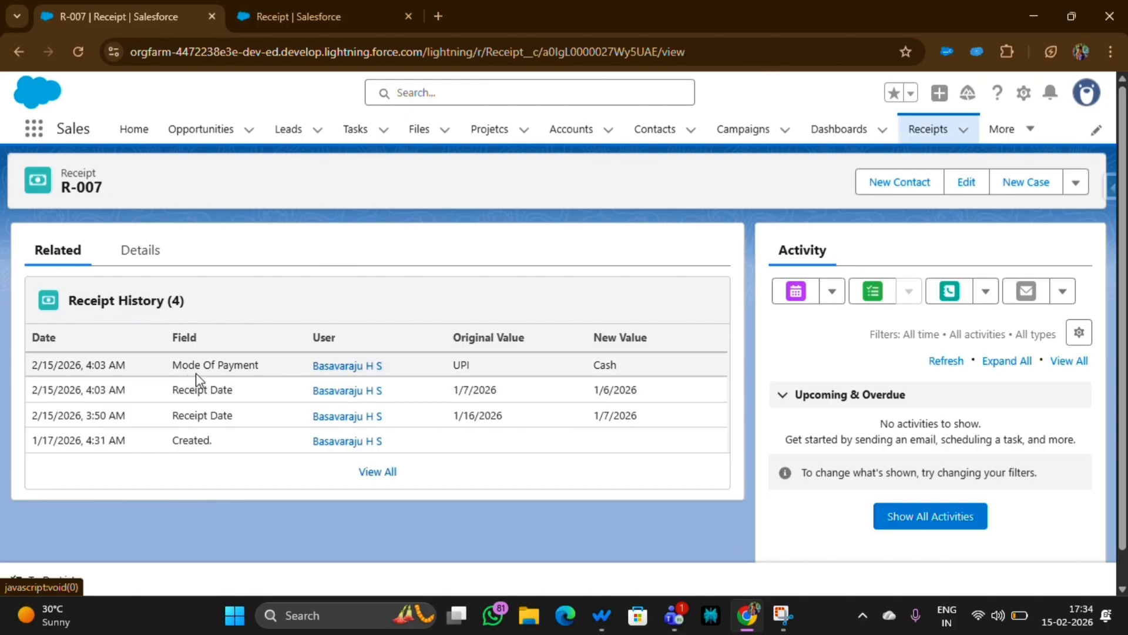
pyautogui.moveTo(496, 361); pyautogui.dragTo(647, 366)
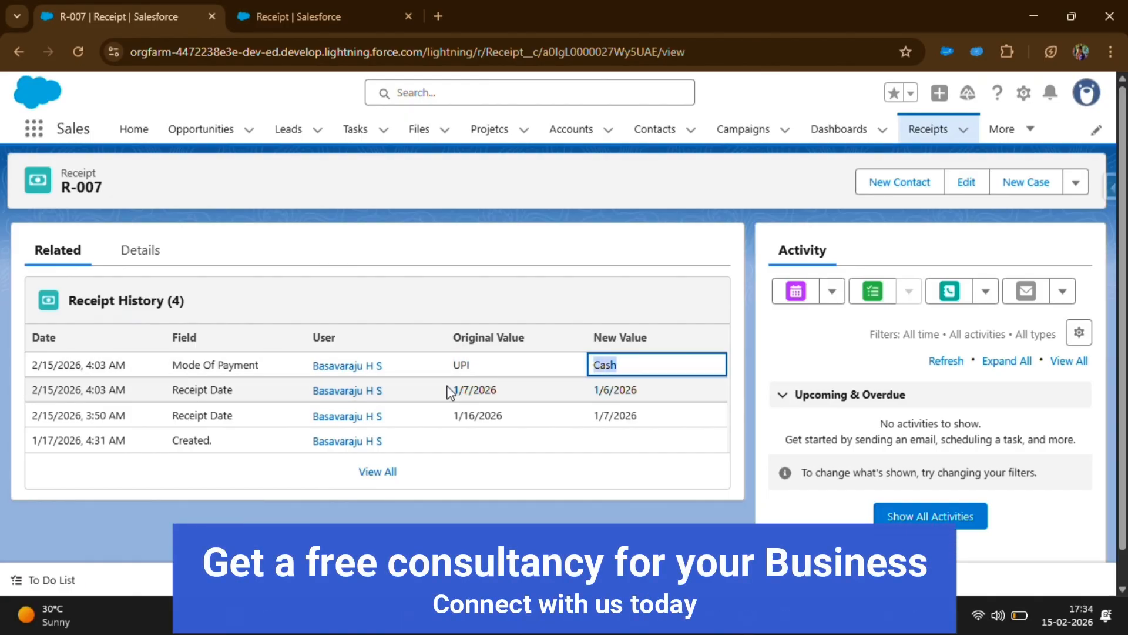
pyautogui.moveTo(450, 392); pyautogui.dragTo(526, 393)
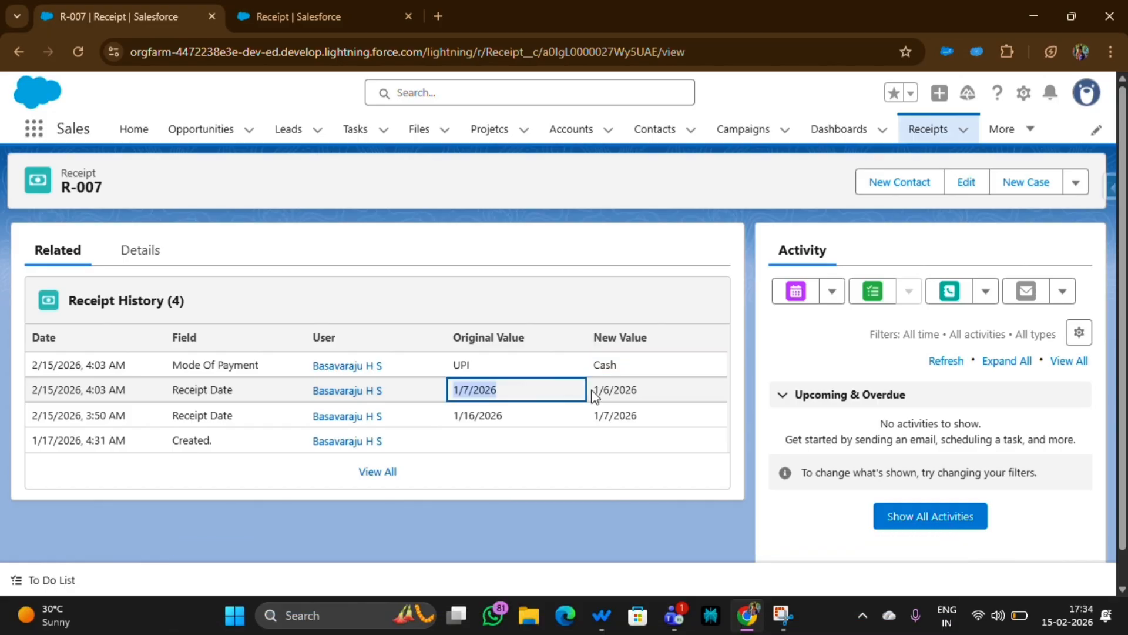
pyautogui.moveTo(592, 390); pyautogui.dragTo(639, 389)
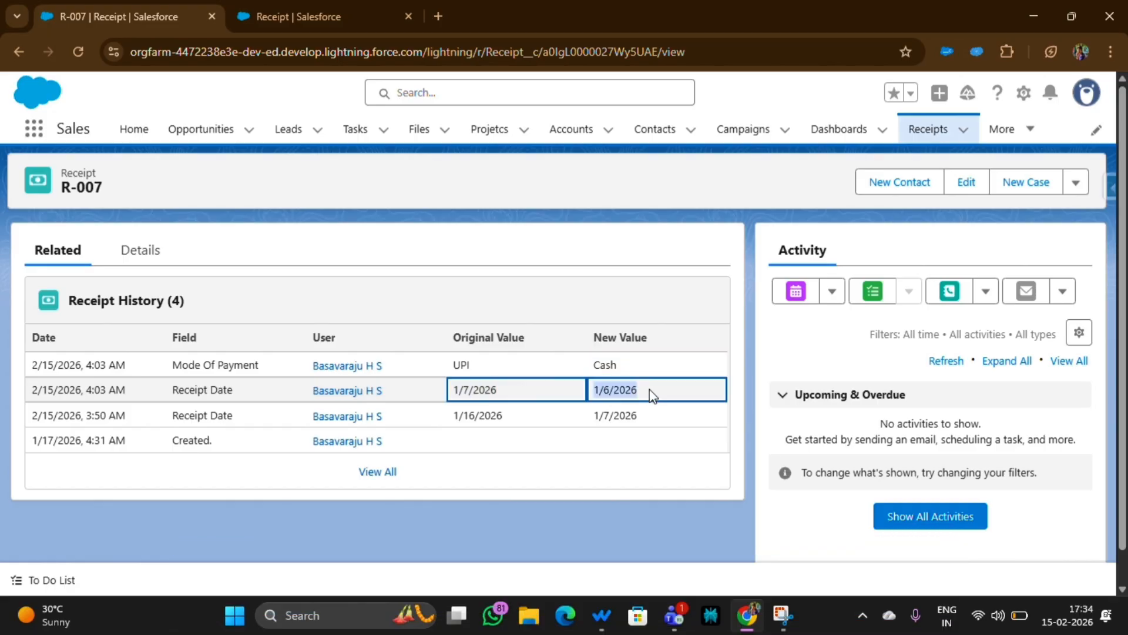
pyautogui.click(316, 393)
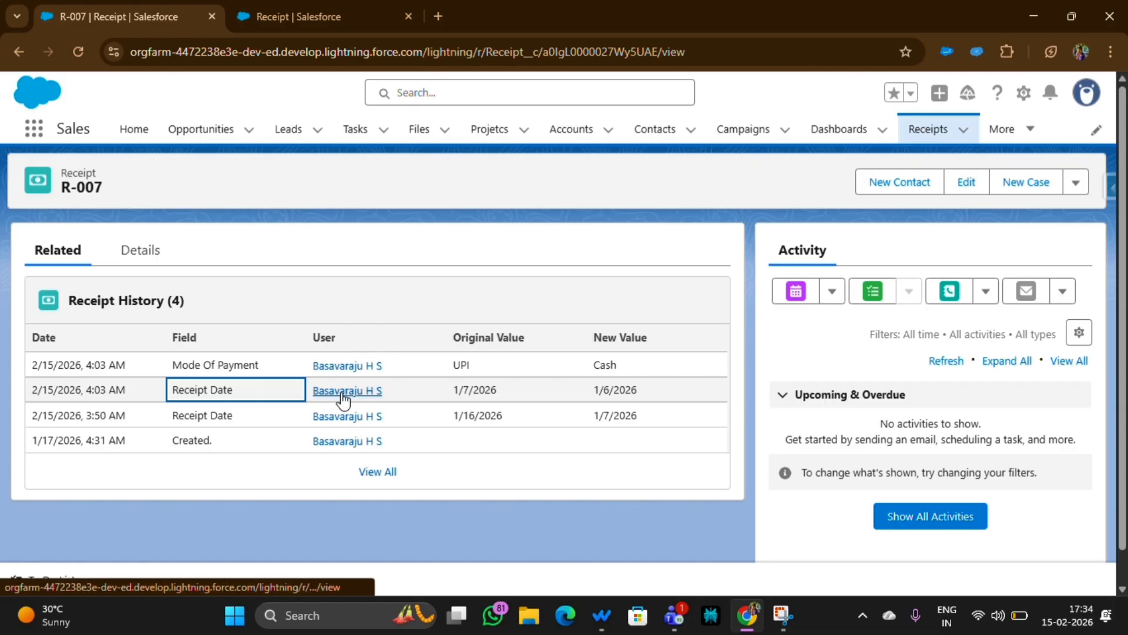